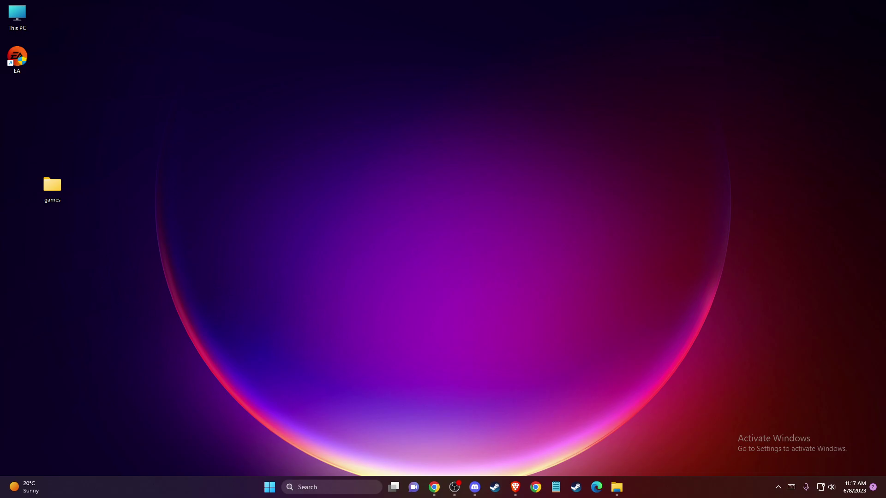
- Launch Run from Windows search and open %LOCALAPPDATA% to show the AppData\Local folder
click(342, 488)
text(run)
key(Return)
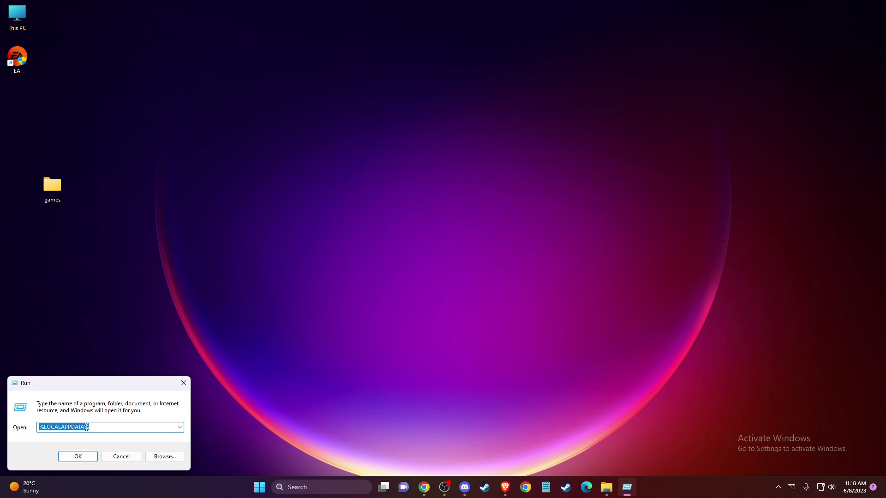
click(78, 456)
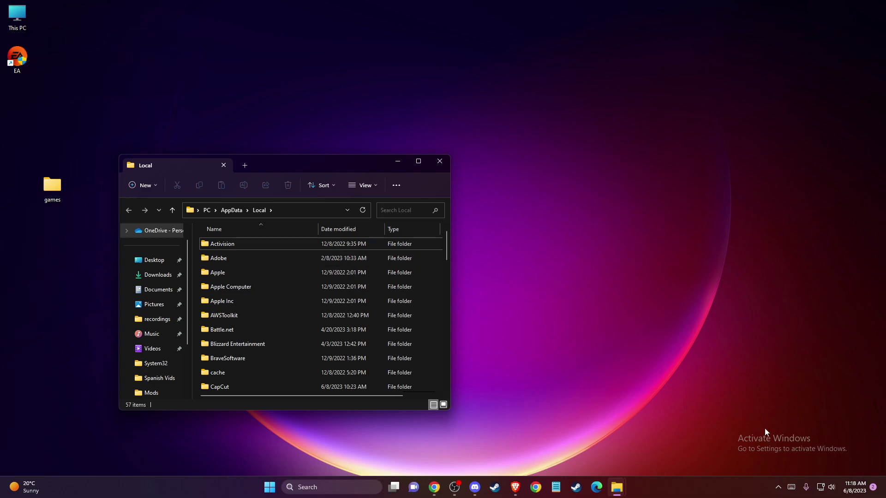
- Begin exiting Epic Games Launcher from the tray icon, cancel the exit, and minimize the launcher
click(777, 487)
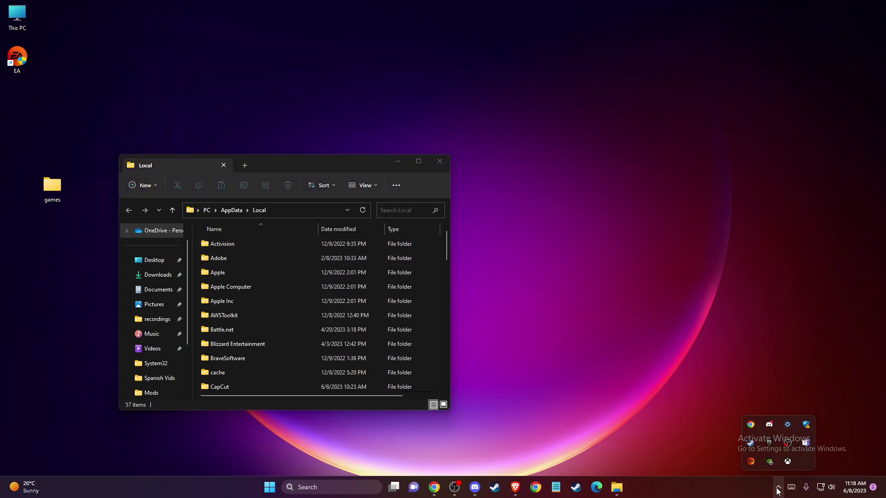
right_click(770, 443)
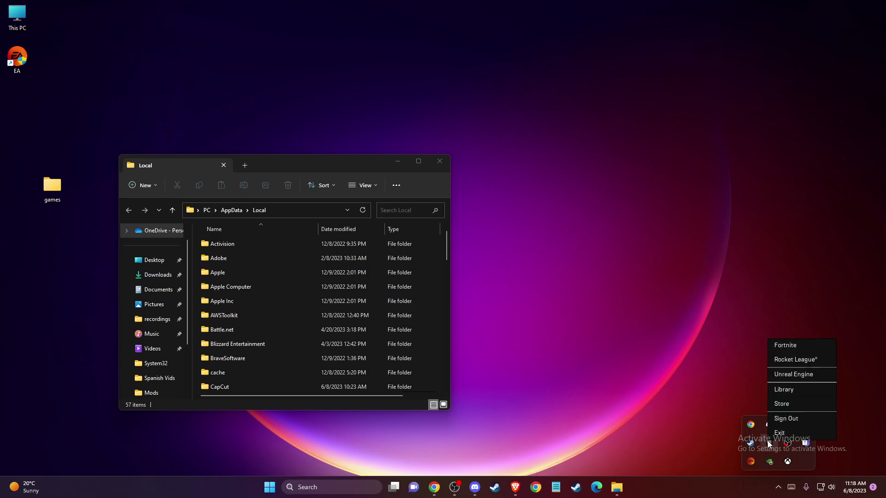
click(784, 431)
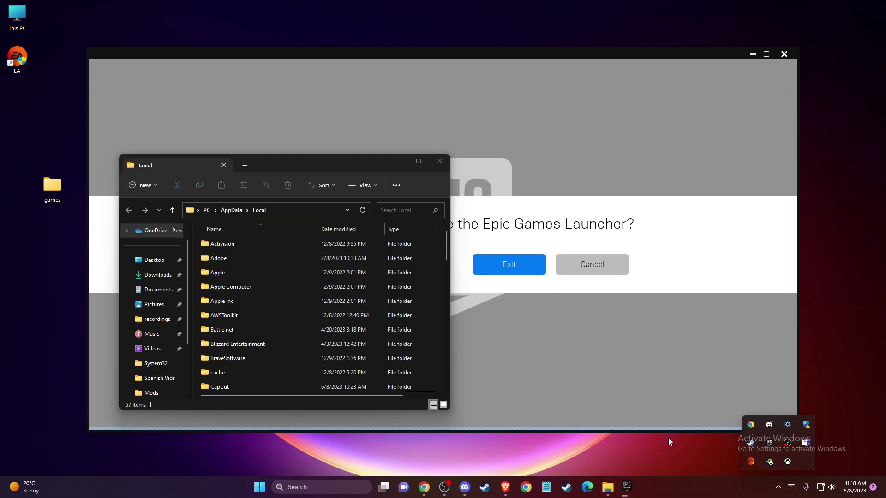
click(586, 266)
click(752, 54)
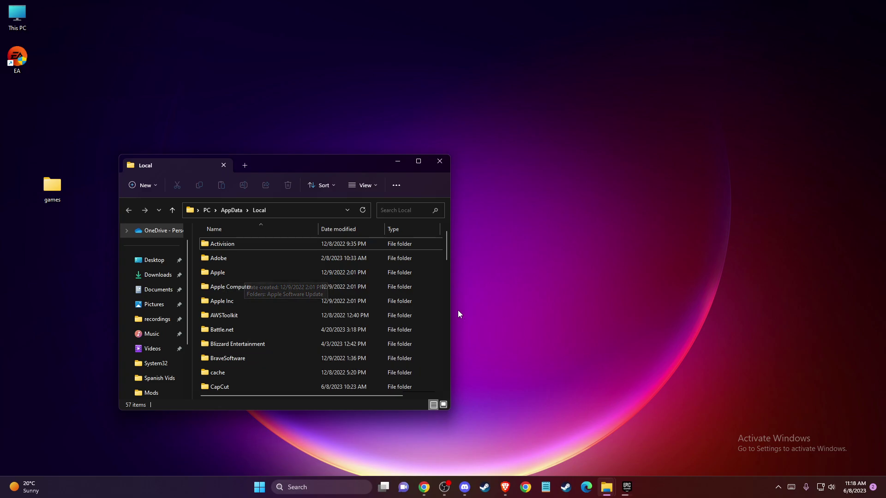
- Select the Epic Games and EpicGamesLauncher folders in AppData\Local, then close the Explorer window
scroll(245, 323, down, 1)
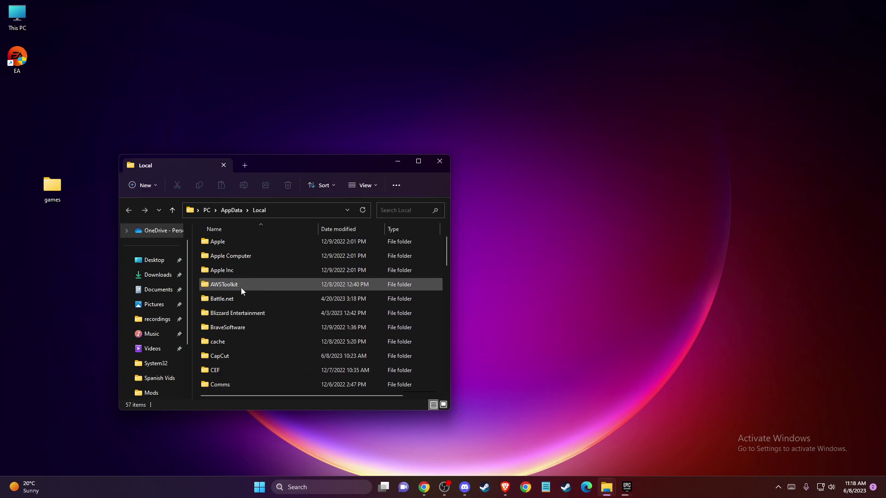
text(ep)
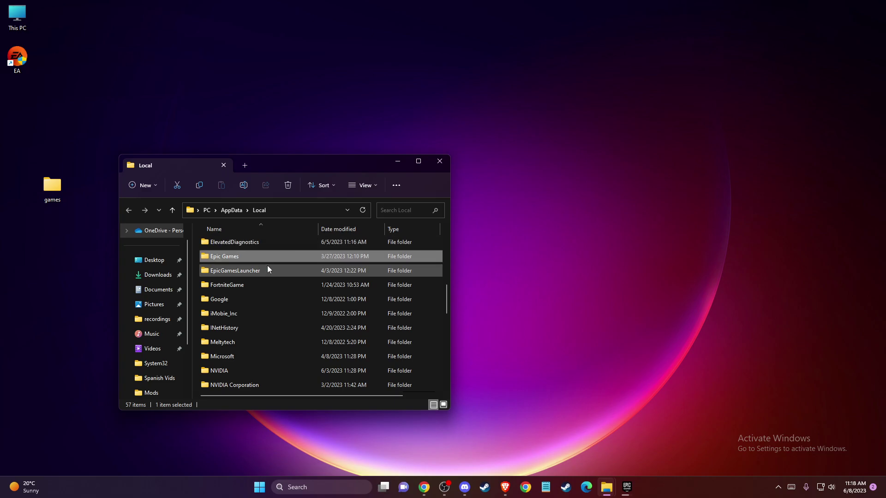
click(226, 257)
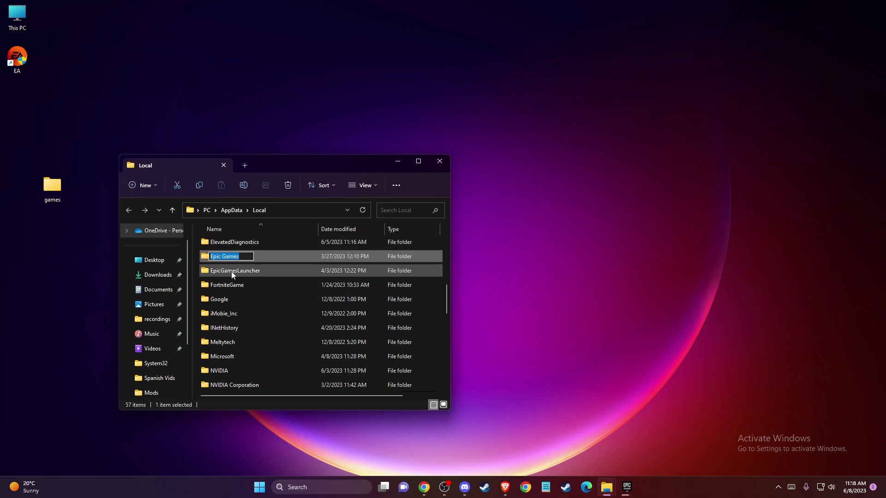
key(Escape)
click(231, 270)
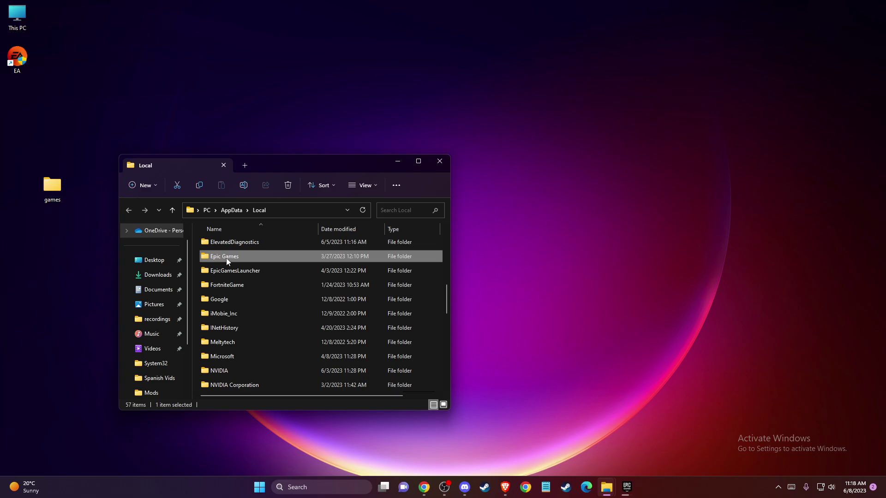
click(341, 262)
click(440, 161)
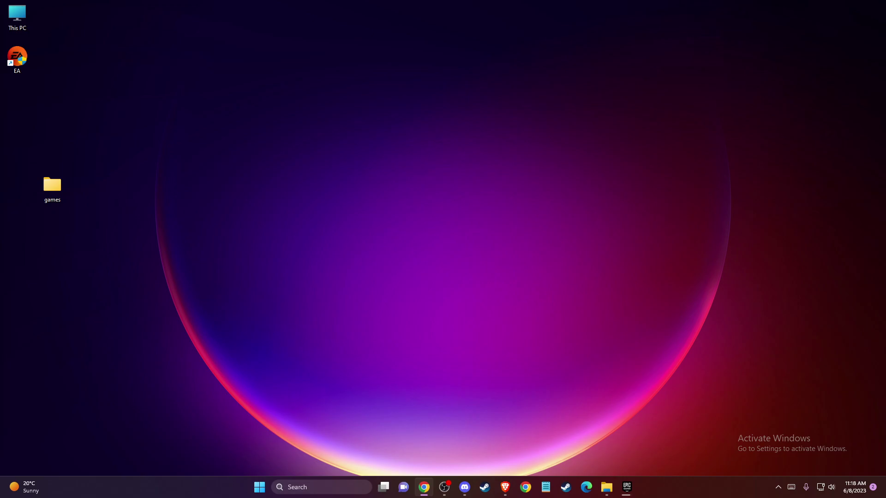
- Restore the launcher to its Library and review Fortnite's Manage settings, then close them
click(627, 489)
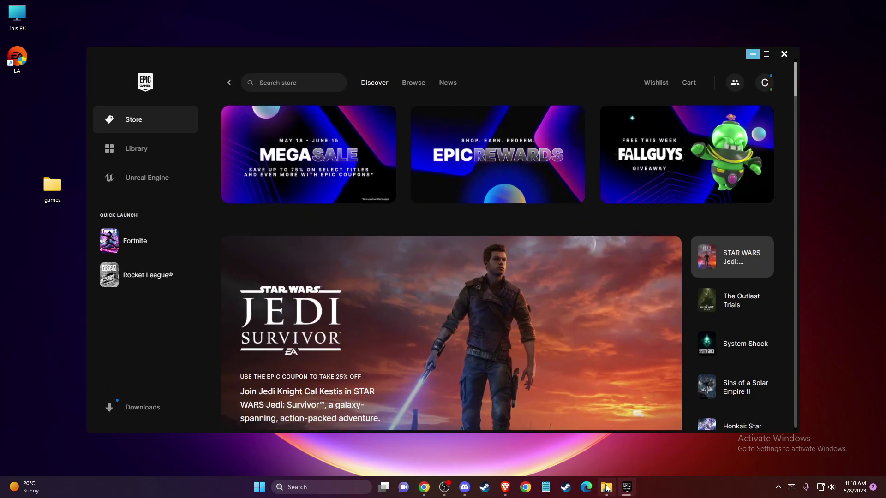
click(139, 153)
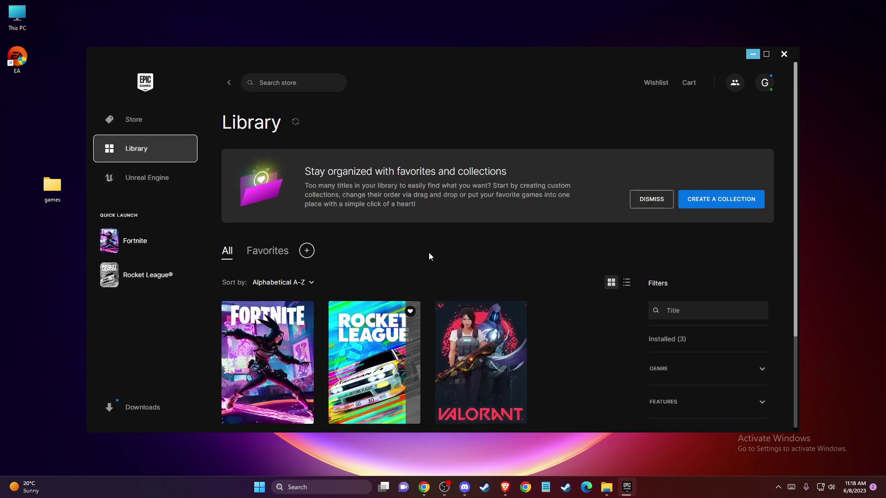
scroll(573, 307, down, 2)
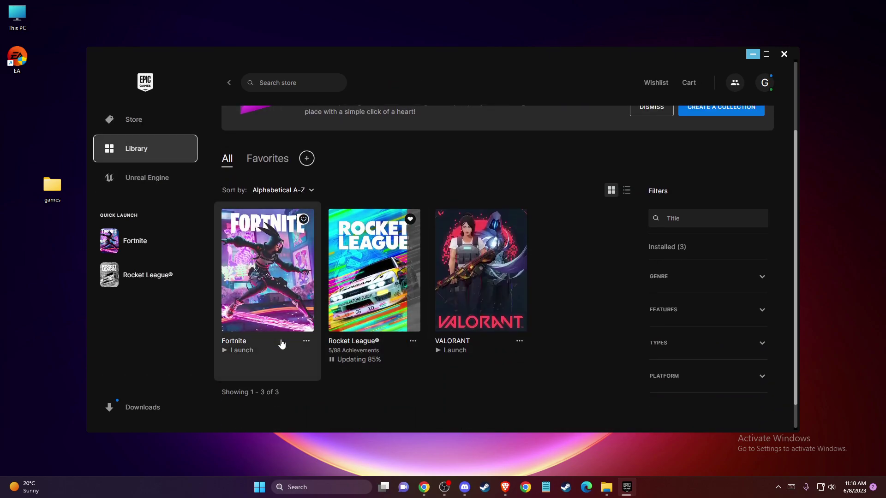
click(306, 341)
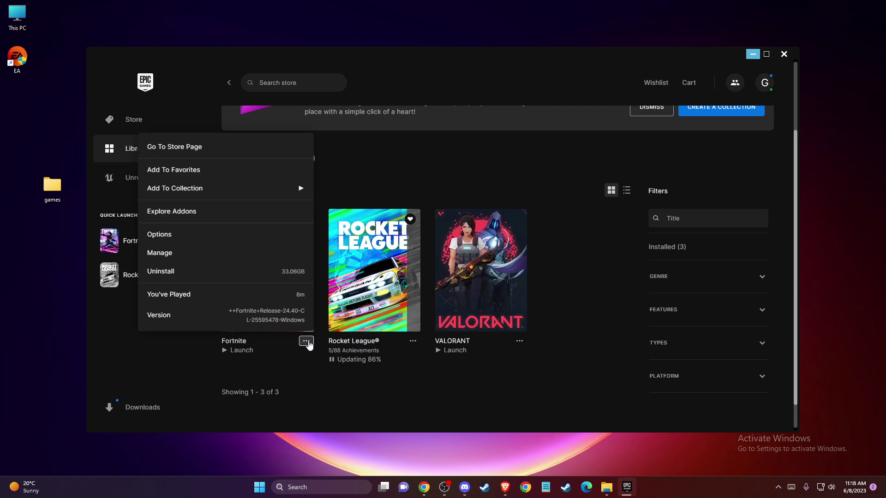
click(185, 253)
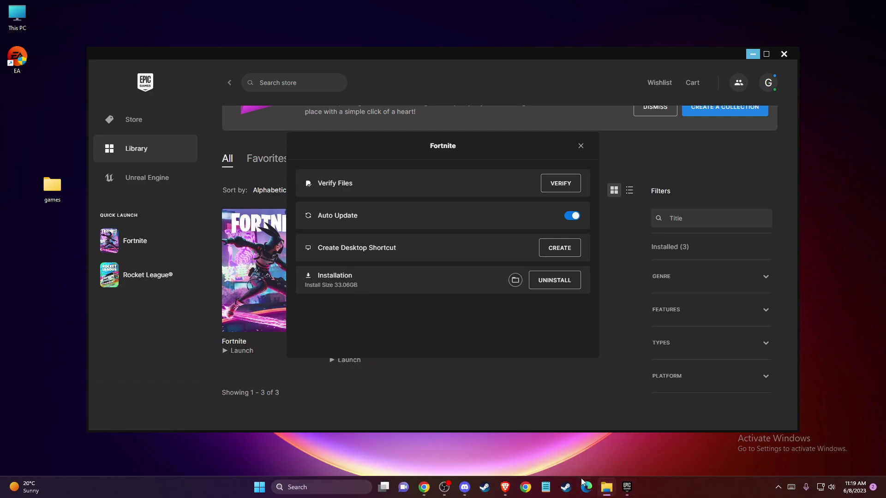
click(610, 490)
click(506, 287)
click(581, 146)
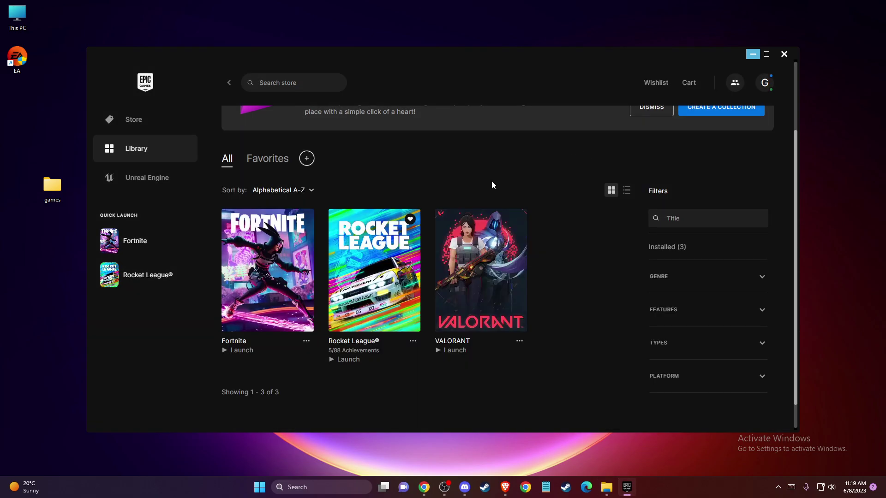
- Open Rocket League's install folder from its Manage settings
click(413, 341)
click(295, 257)
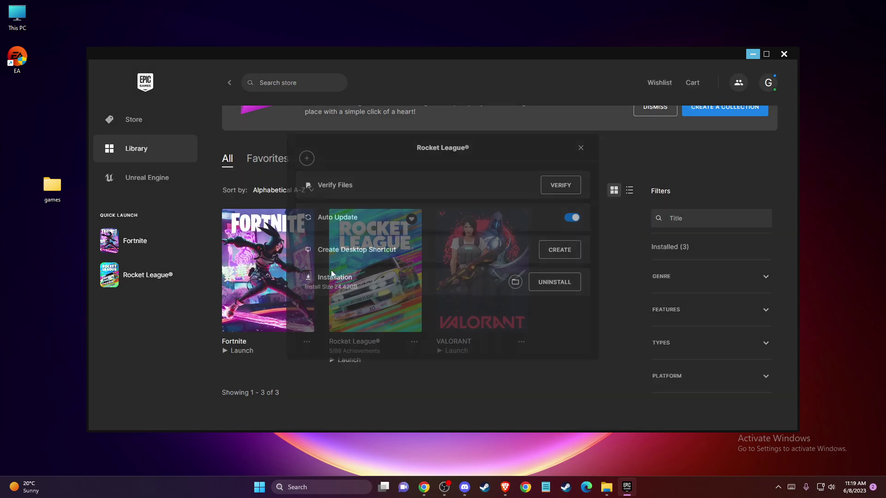
click(515, 280)
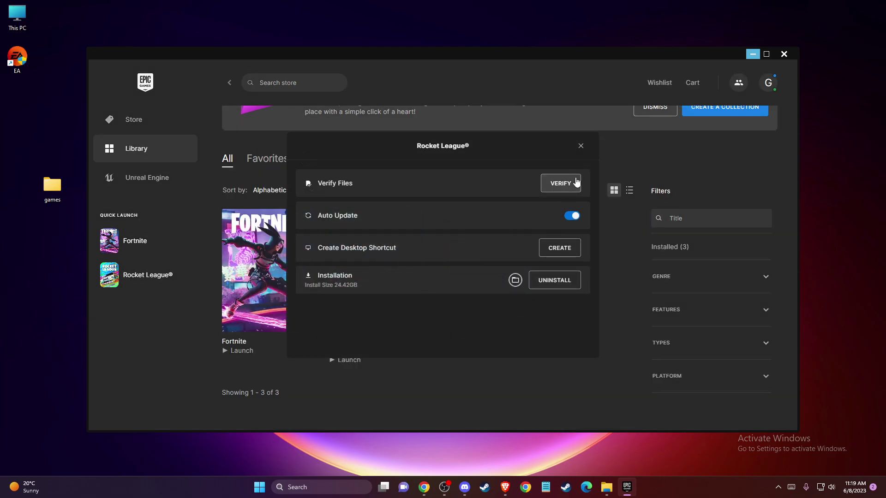
click(581, 145)
click(520, 213)
- Move the rocketleague folder from Program Files\Epic Games onto the desktop
mouse_move(606, 487)
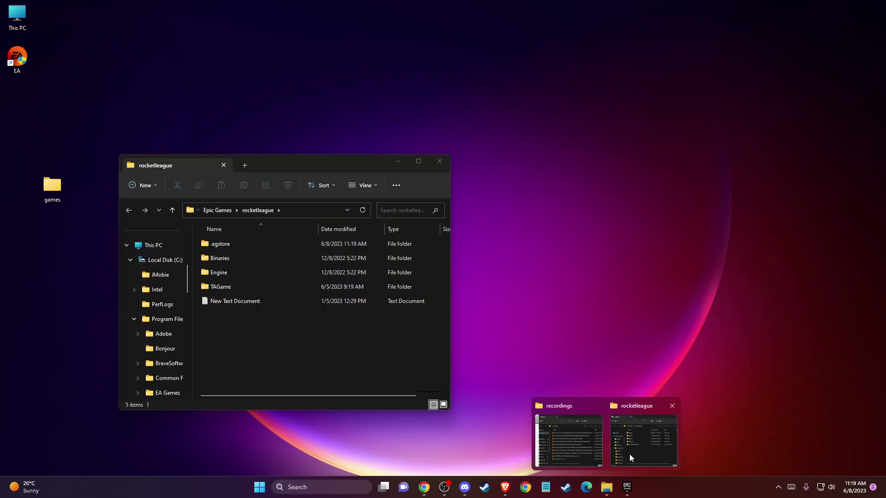
click(629, 454)
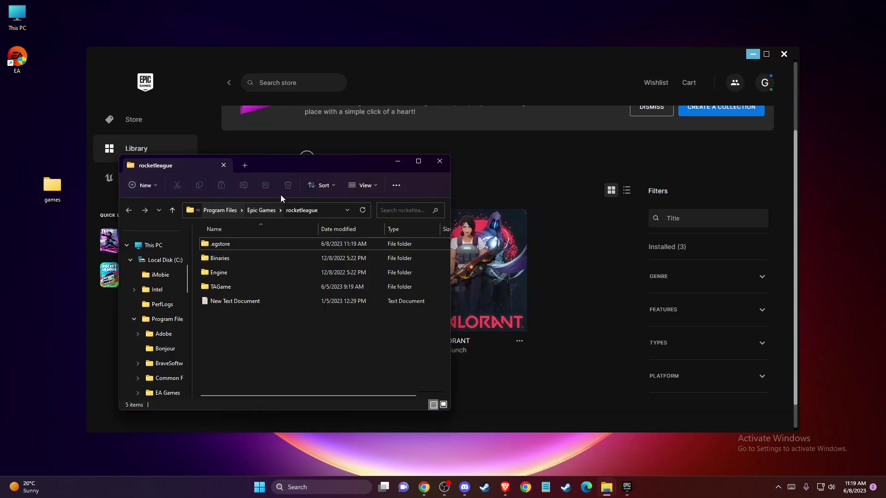
click(259, 209)
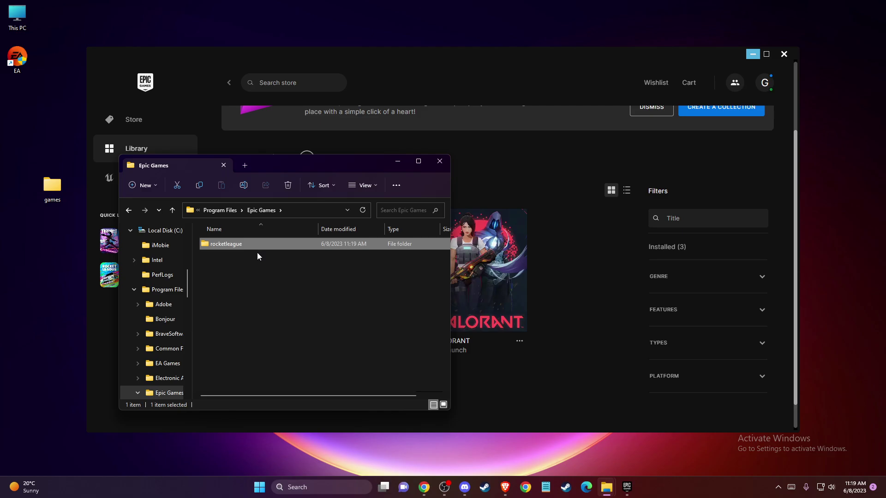
key(ctrl+x)
drag(254, 247, 19, 167)
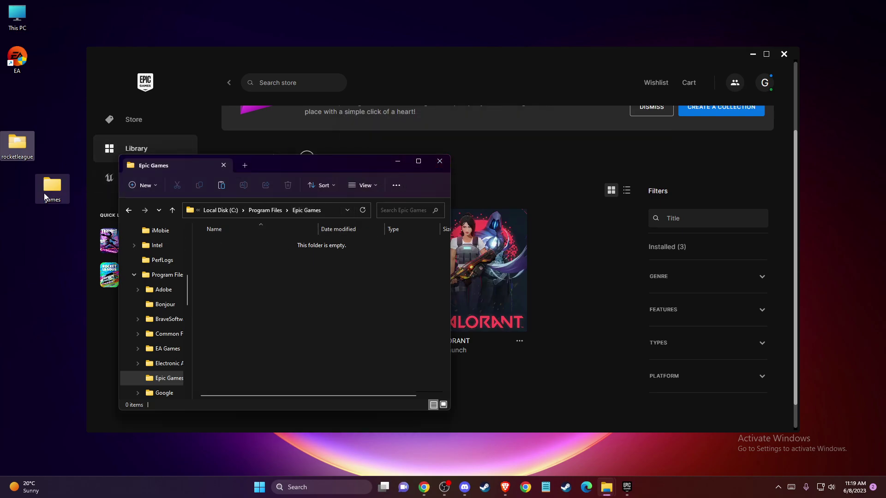
- Close the Epic Games folder window and the Epic Games Launcher
click(441, 161)
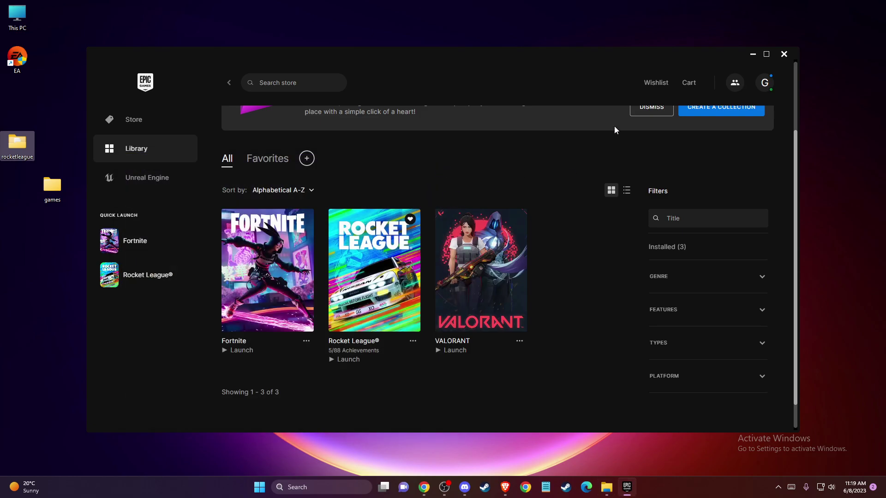
click(783, 55)
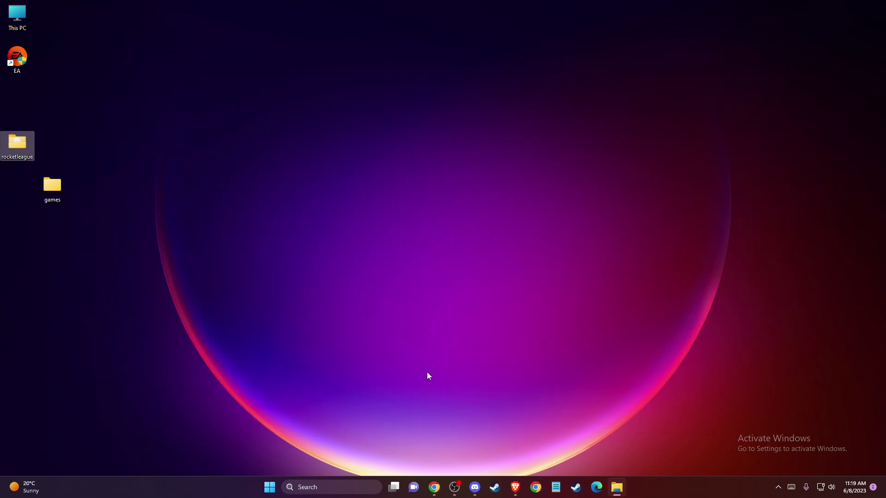
click(317, 488)
- Find Epic Games Launcher under Installed apps by filtering for 'EPIC', view its options, then close Settings
text(install)
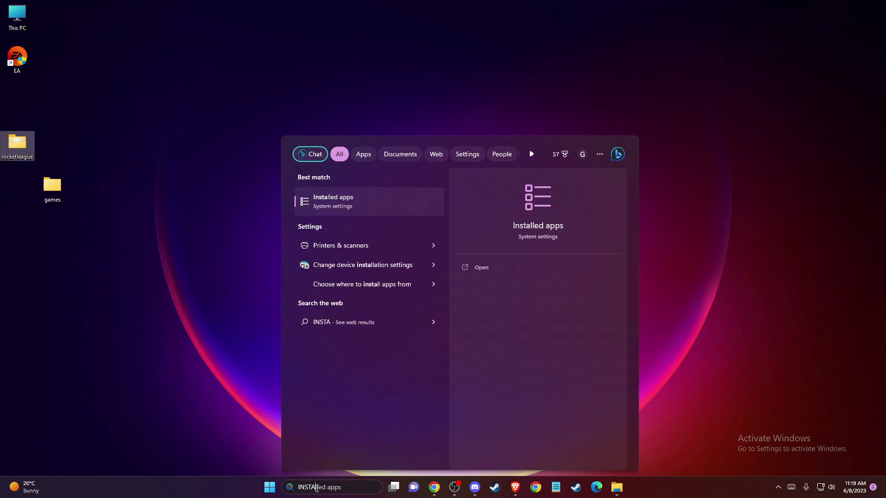
key(Return)
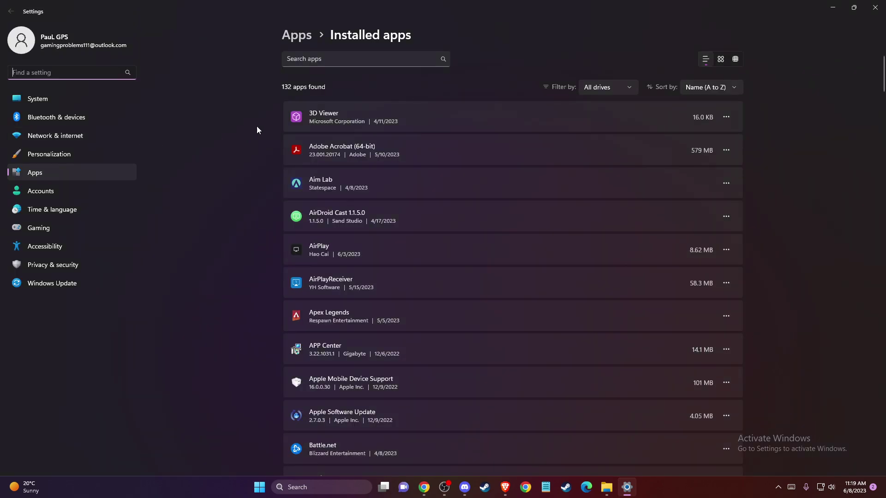
click(336, 57)
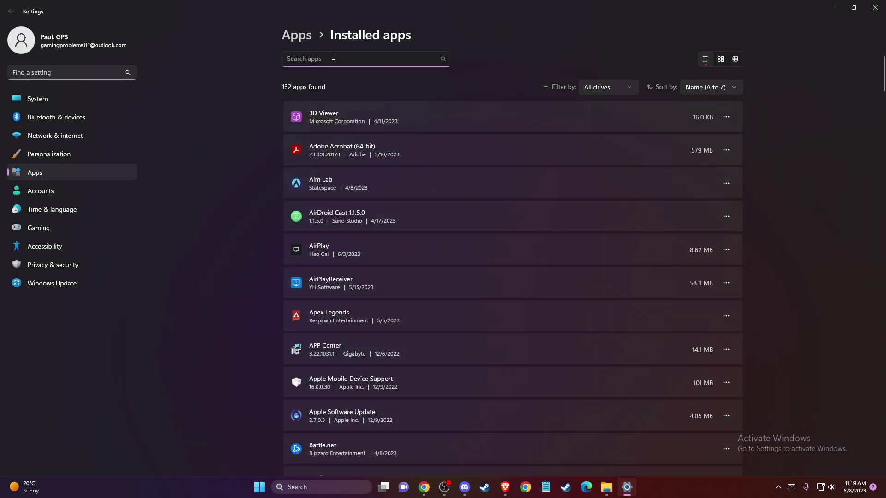
text(EPIC)
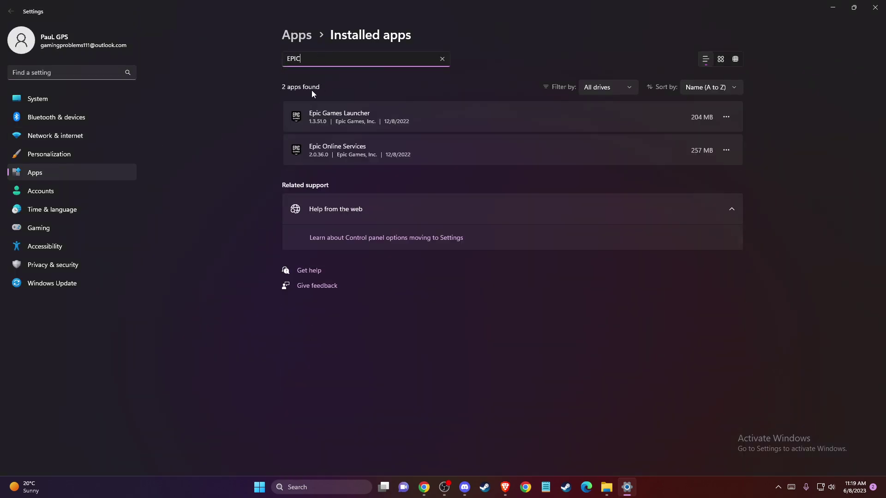
click(726, 115)
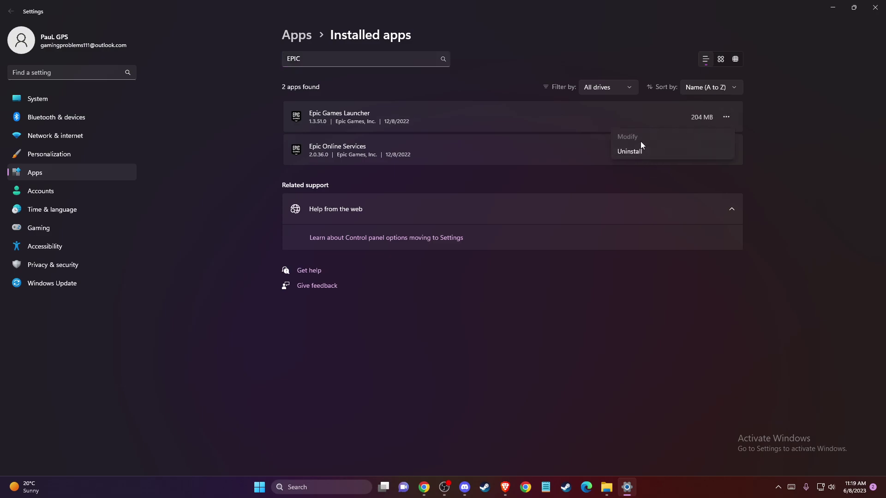
click(877, 9)
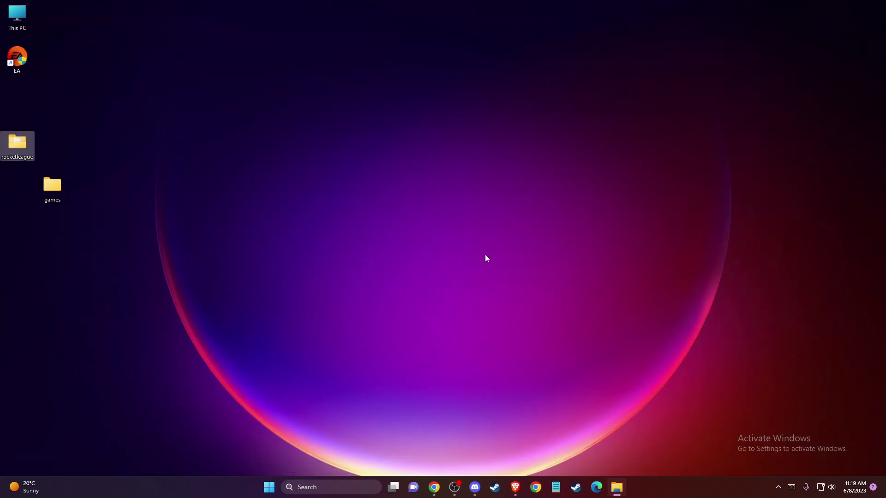
- Follow the 'Download Epic Games Launcher' result in Chrome, then minimize the browser
click(517, 493)
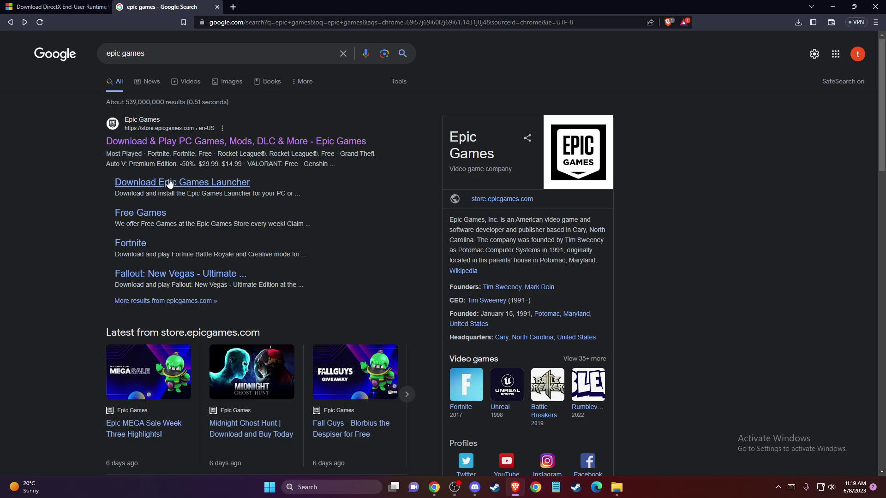
click(147, 191)
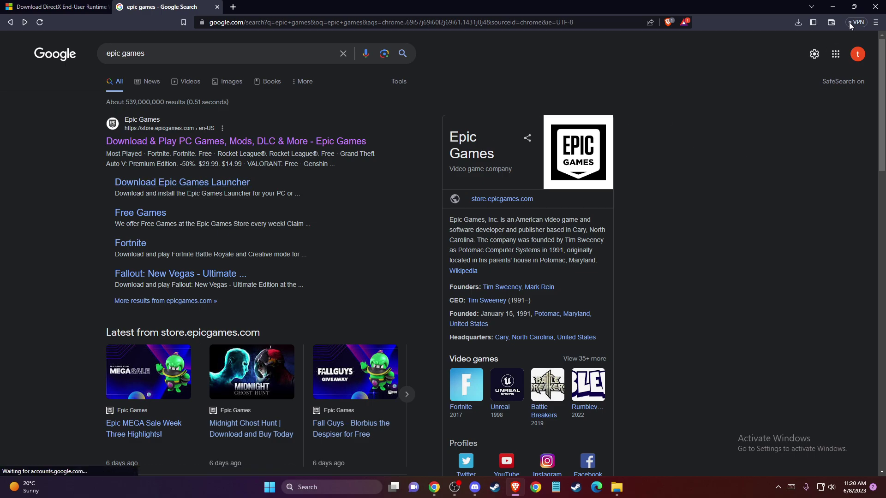
click(835, 6)
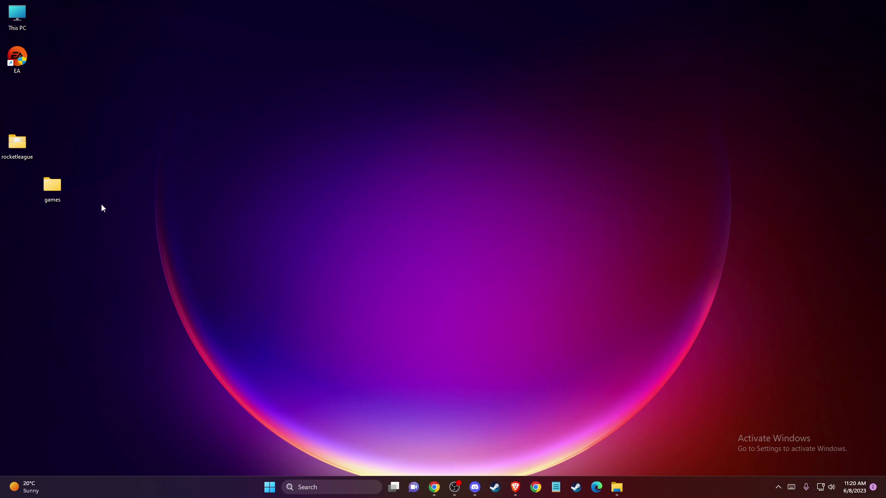
- Open the Epic Games Launcher window by choosing Store from its tray icon menu
click(778, 487)
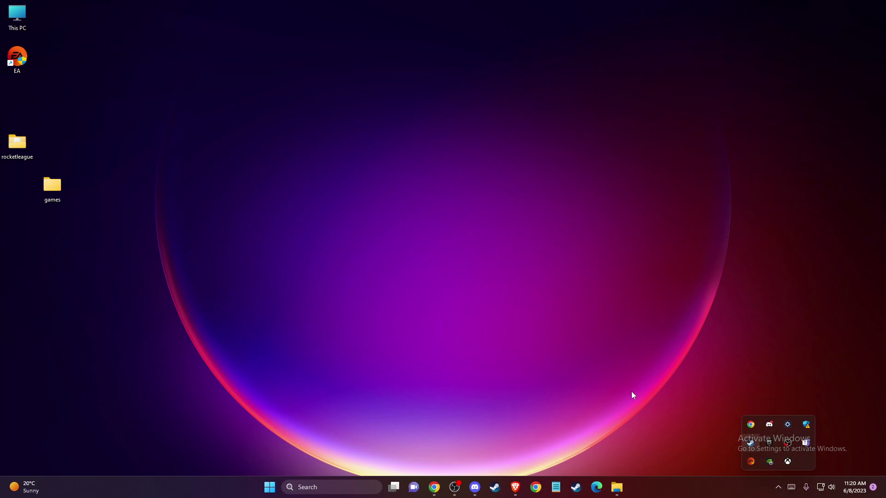
right_click(771, 444)
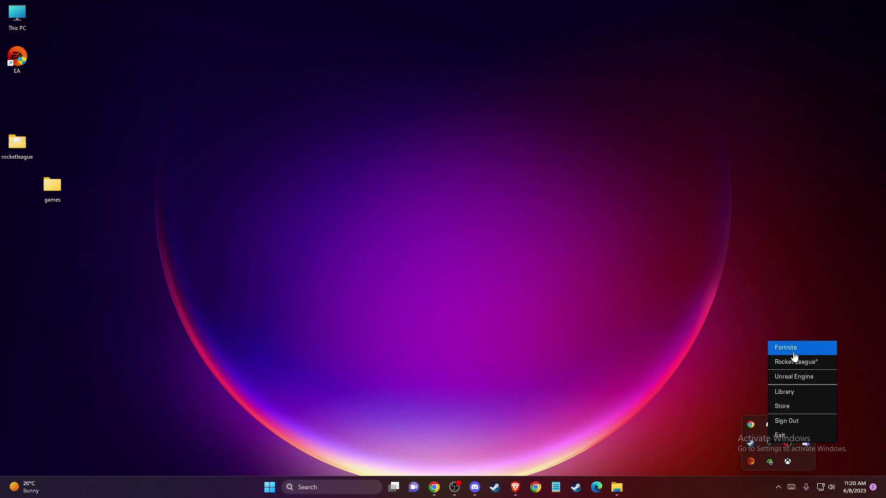
click(788, 406)
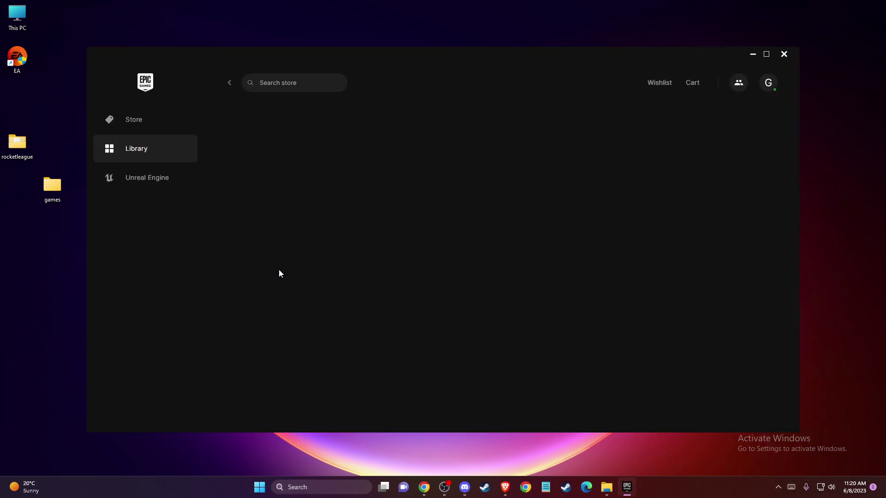
- Check Rocket League's Manage settings showing its 24.42GB installation
scroll(354, 259, down, 3)
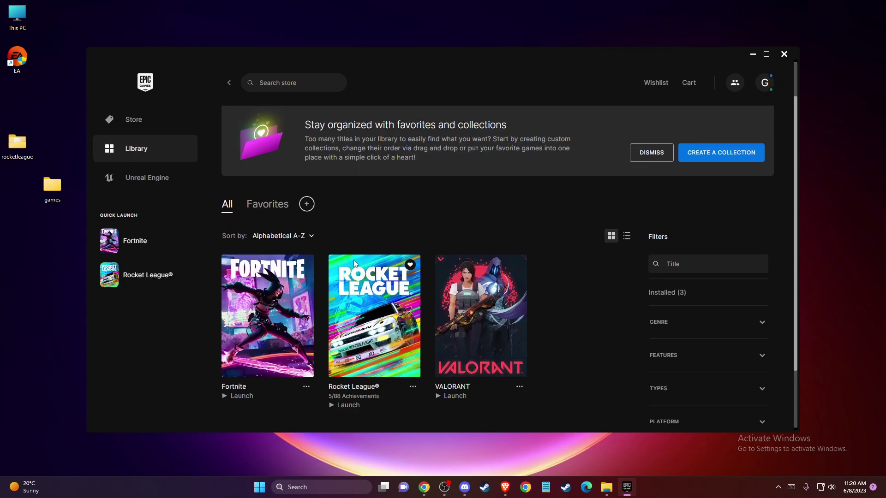
click(413, 310)
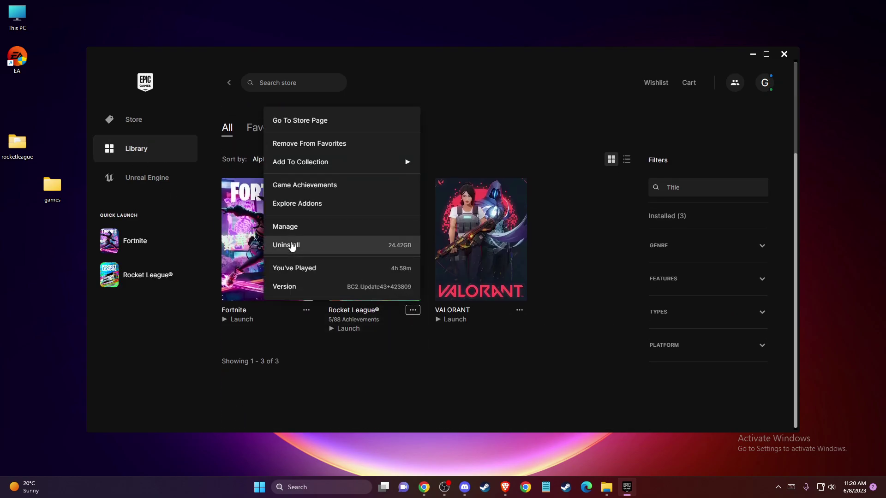
click(392, 227)
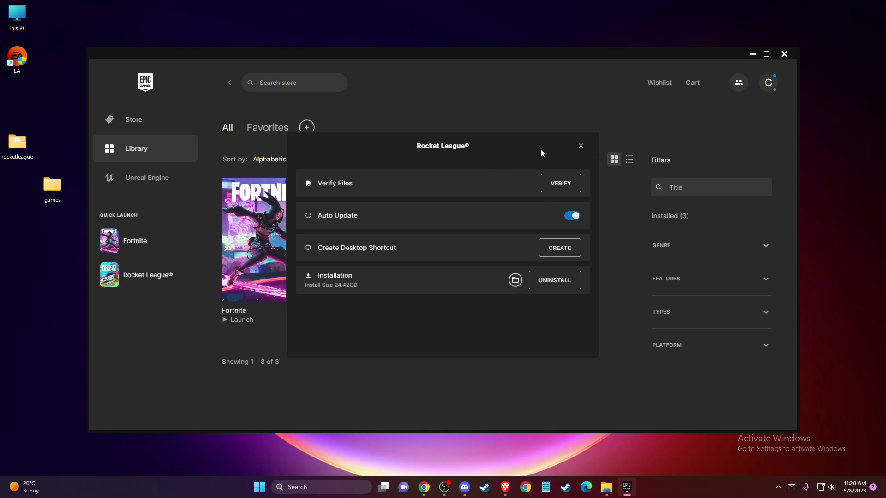
click(580, 146)
- Reopen Rocket League's Manage settings, open its install location, then close the launcher
click(410, 308)
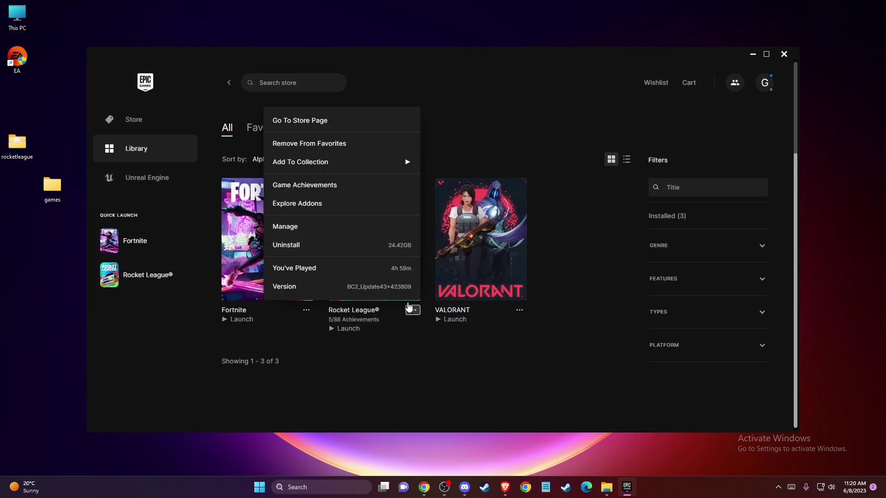
click(286, 226)
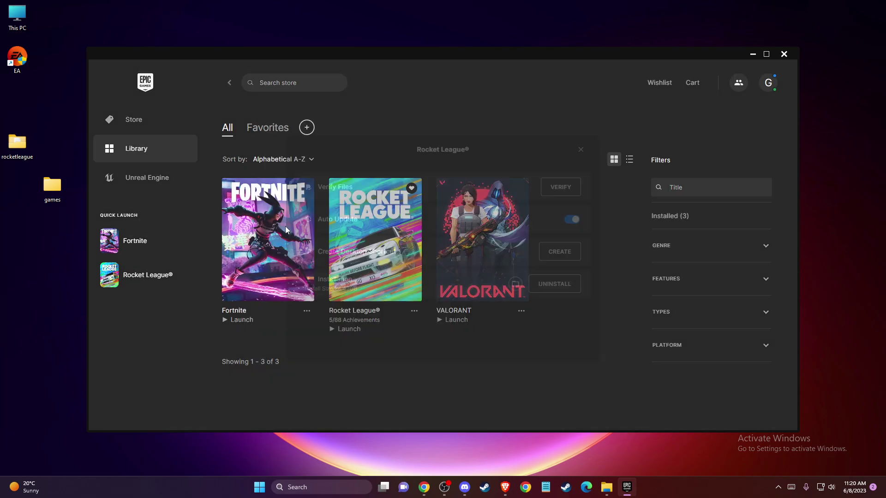
click(515, 281)
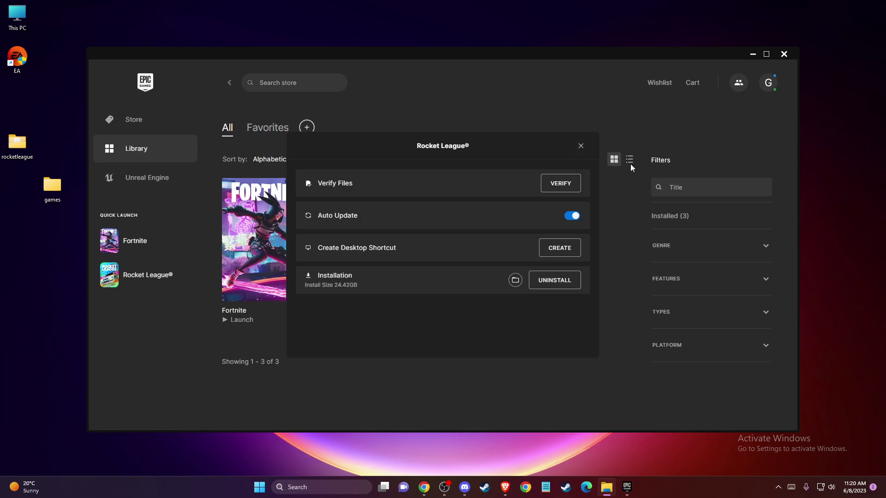
click(580, 146)
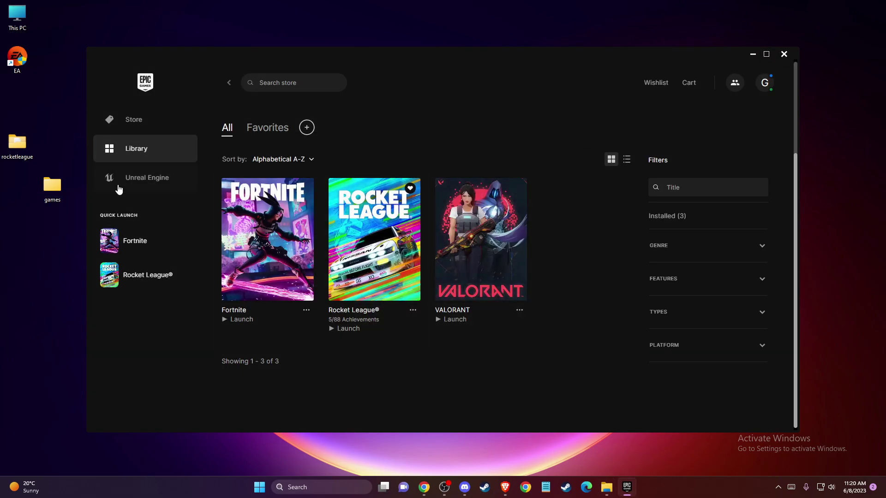
click(784, 54)
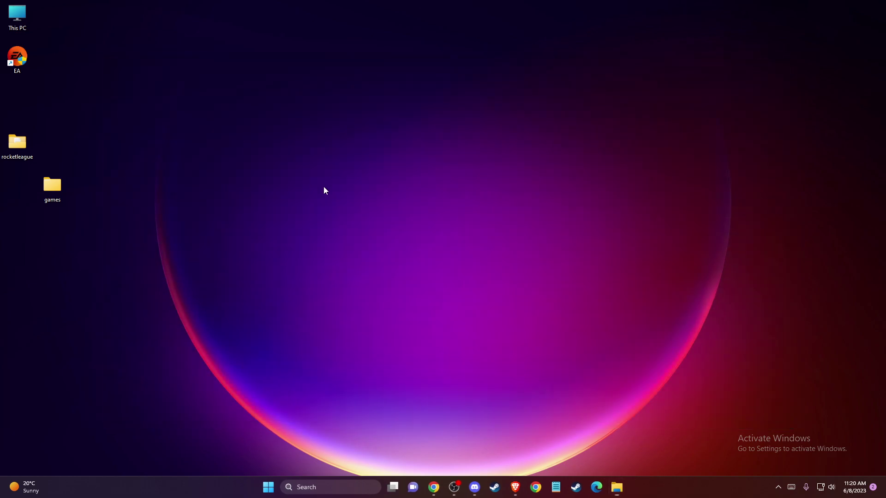
- Browse This PC > Local Disk (C:) > Program Files > Epic Games, confirm it is empty, and close Explorer
double_click(20, 15)
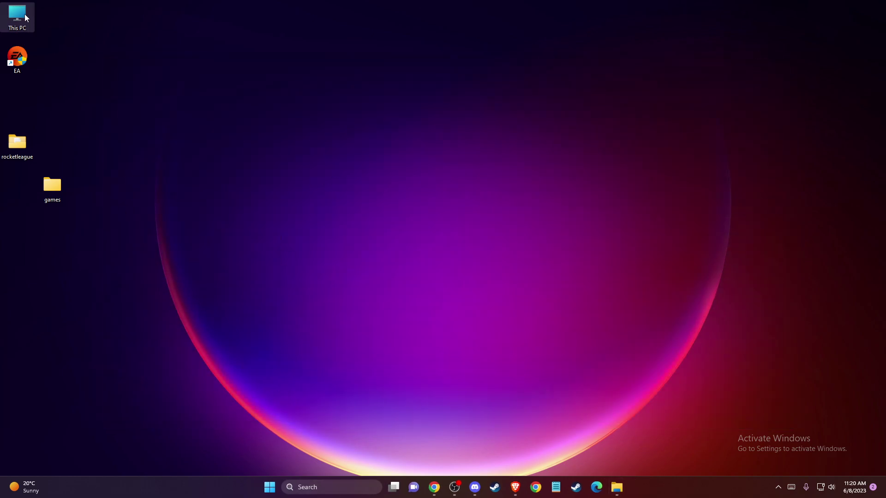
double_click(283, 264)
scroll(242, 309, down, 1)
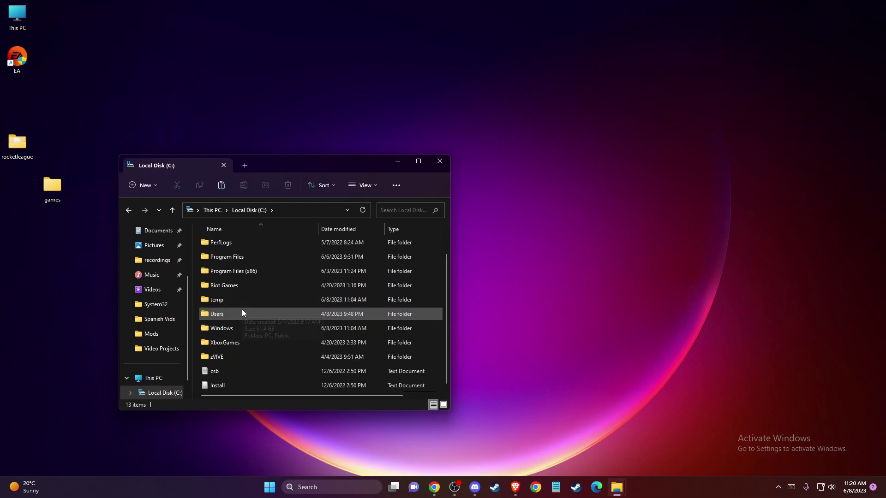
double_click(228, 255)
text(el)
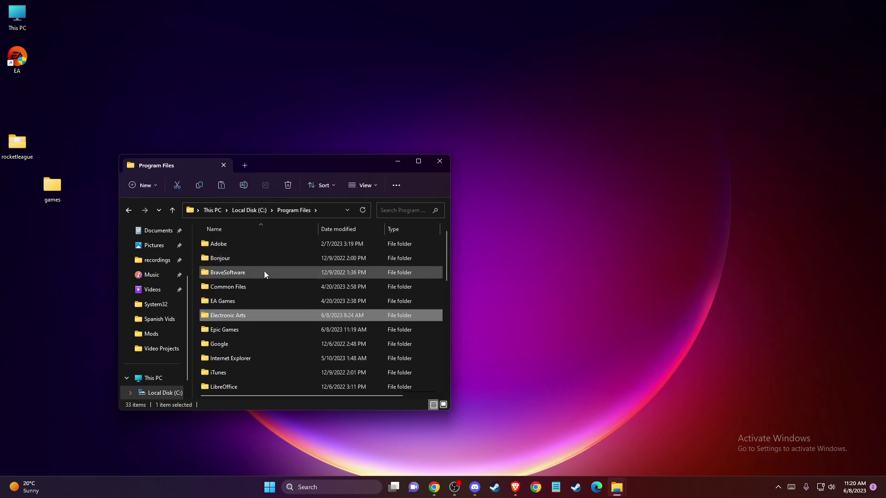
double_click(237, 328)
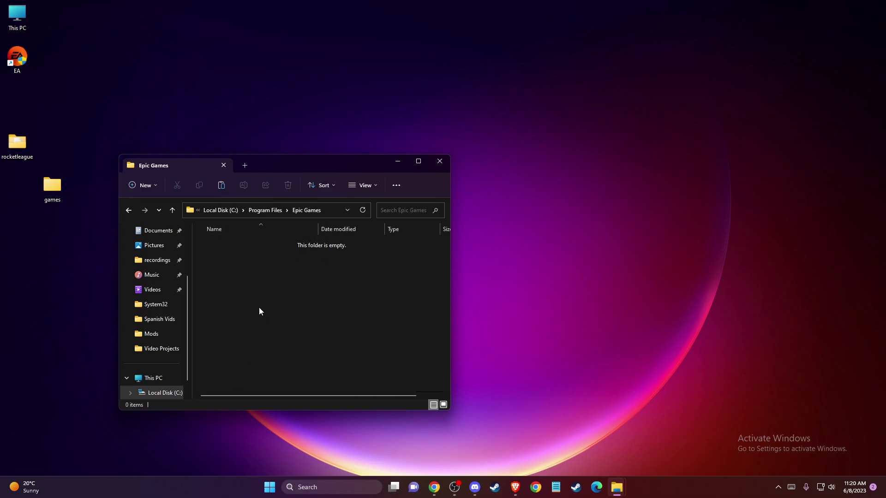
click(439, 162)
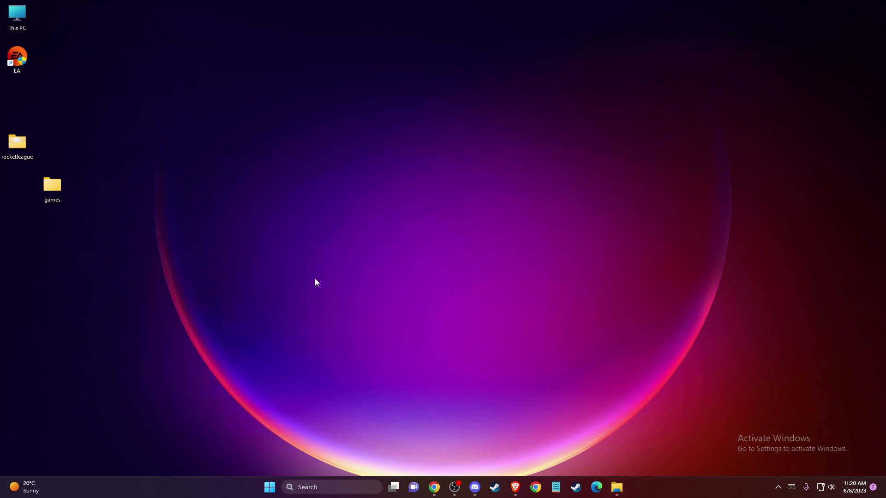